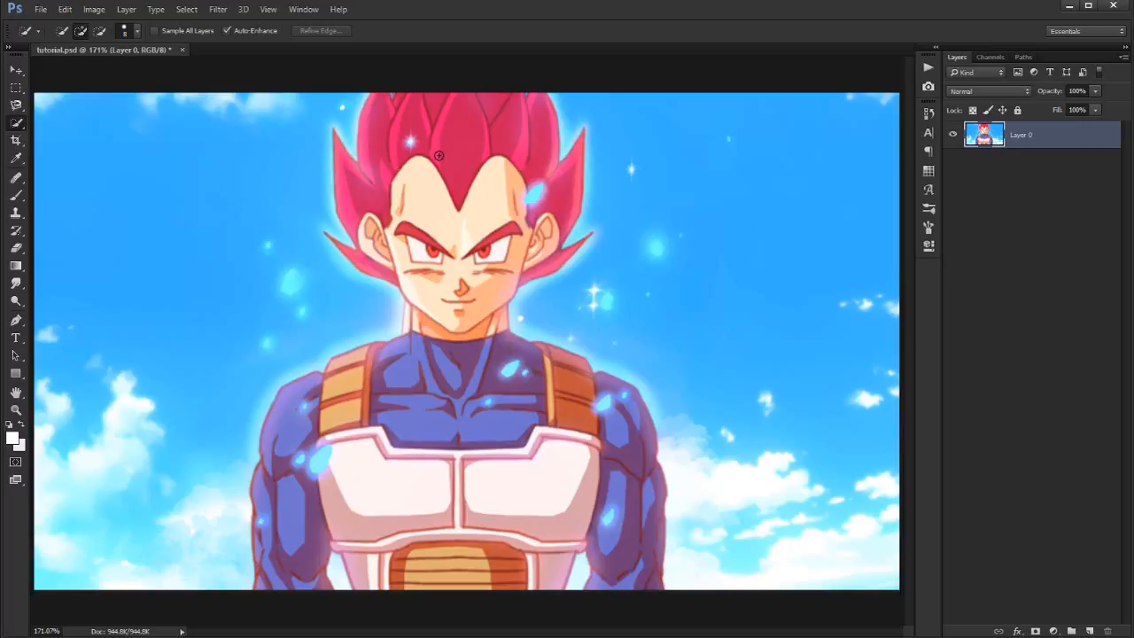
Select the whole character with the Quick Selection tool, subtracting the sky gaps between the arms and torso
key("bracketright")
key("bracketright")
left_click(127, 32)
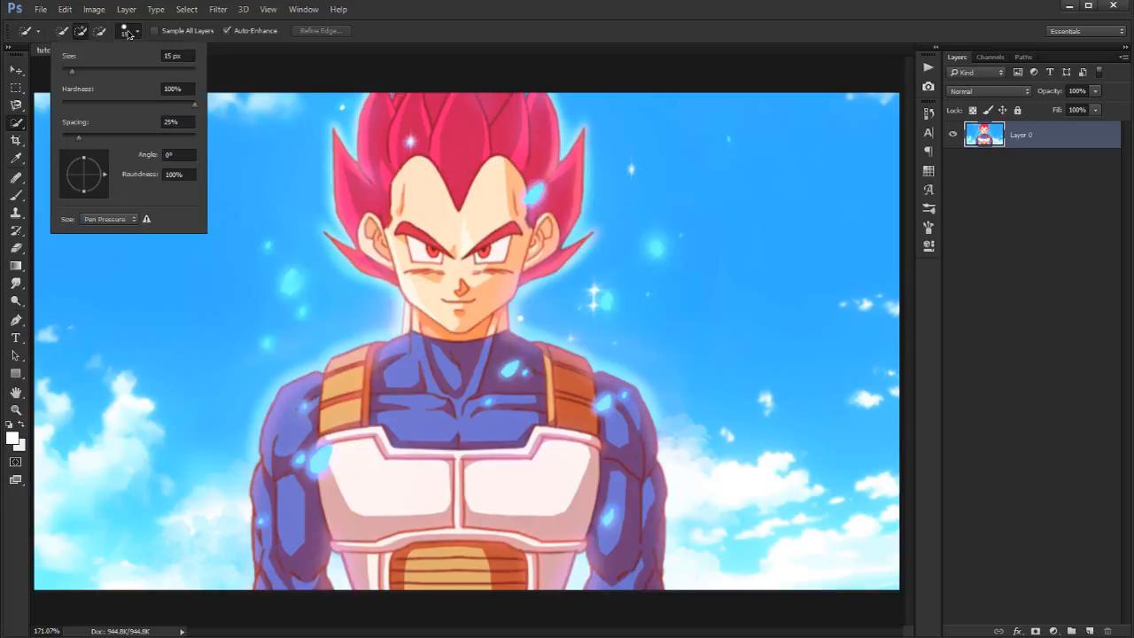
mouse_move(82, 77)
left_mouse_down()
mouse_move(112, 80)
mouse_move(71, 79)
mouse_move(95, 104)
mouse_move(209, 104)
left_mouse_up()
left_click(416, 23)
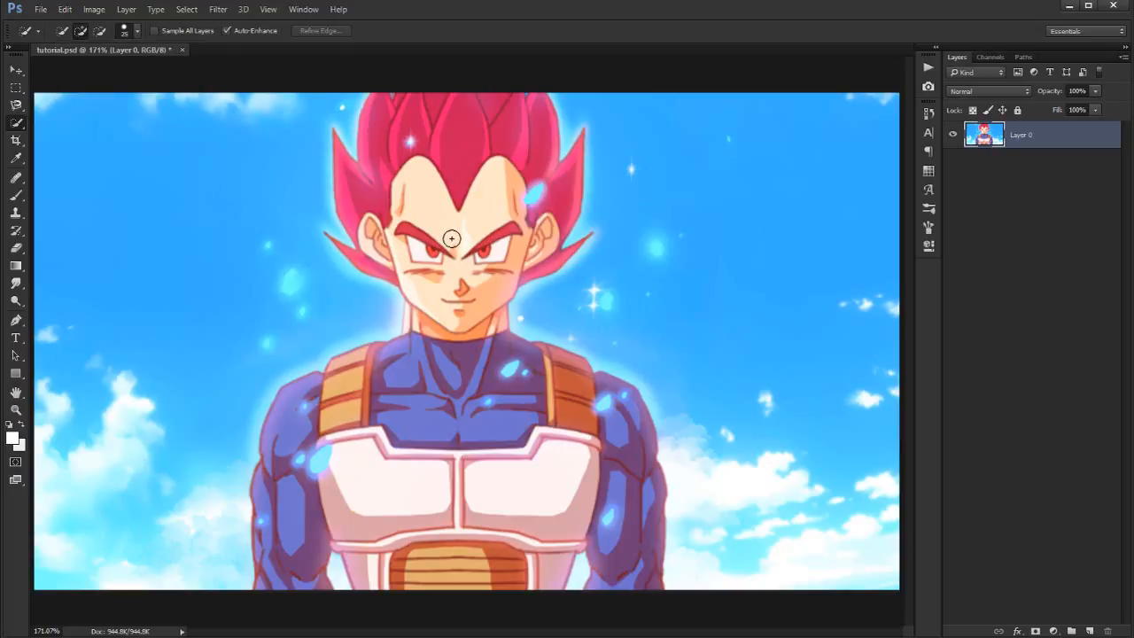
key("bracketright")
key("bracketright")
mouse_move(465, 180)
left_mouse_down()
mouse_move(462, 158)
mouse_move(408, 124)
mouse_move(367, 226)
mouse_move(392, 260)
mouse_move(433, 195)
mouse_move(465, 297)
mouse_move(459, 354)
mouse_move(487, 350)
mouse_move(429, 449)
mouse_move(478, 279)
mouse_move(542, 210)
mouse_move(430, 354)
mouse_move(419, 395)
mouse_move(319, 433)
mouse_move(304, 464)
mouse_move(354, 501)
mouse_move(282, 496)
mouse_move(304, 559)
mouse_move(381, 518)
mouse_move(515, 549)
mouse_move(530, 542)
mouse_move(505, 566)
mouse_move(551, 496)
mouse_move(608, 508)
mouse_move(638, 443)
mouse_move(626, 536)
left_mouse_up()
key("bracketleft")
key("bracketleft")
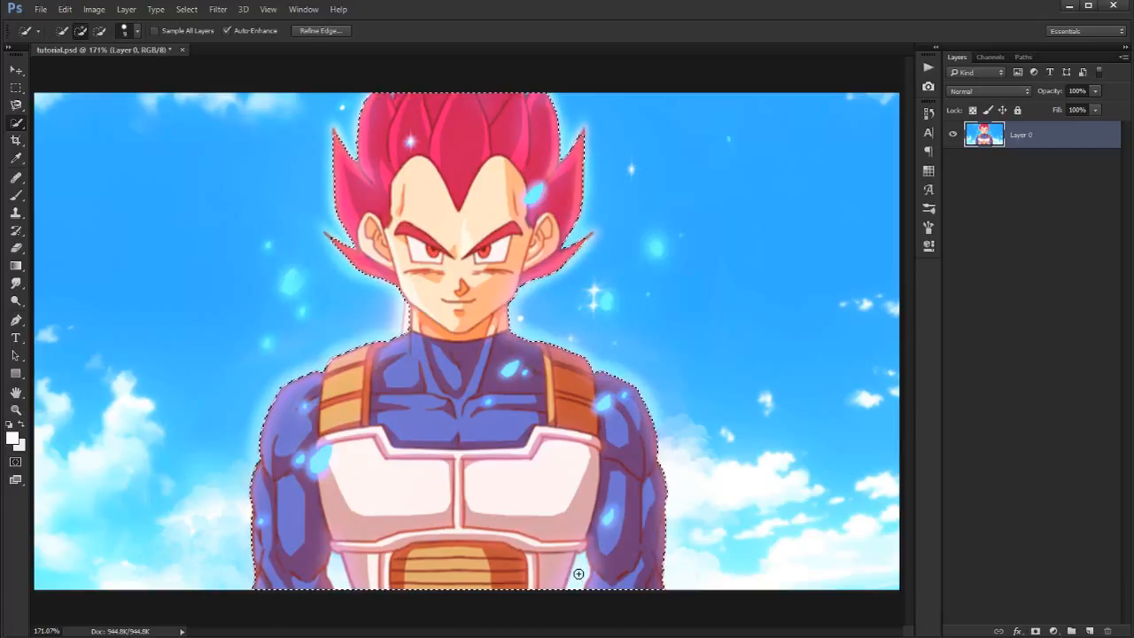
key("alt")
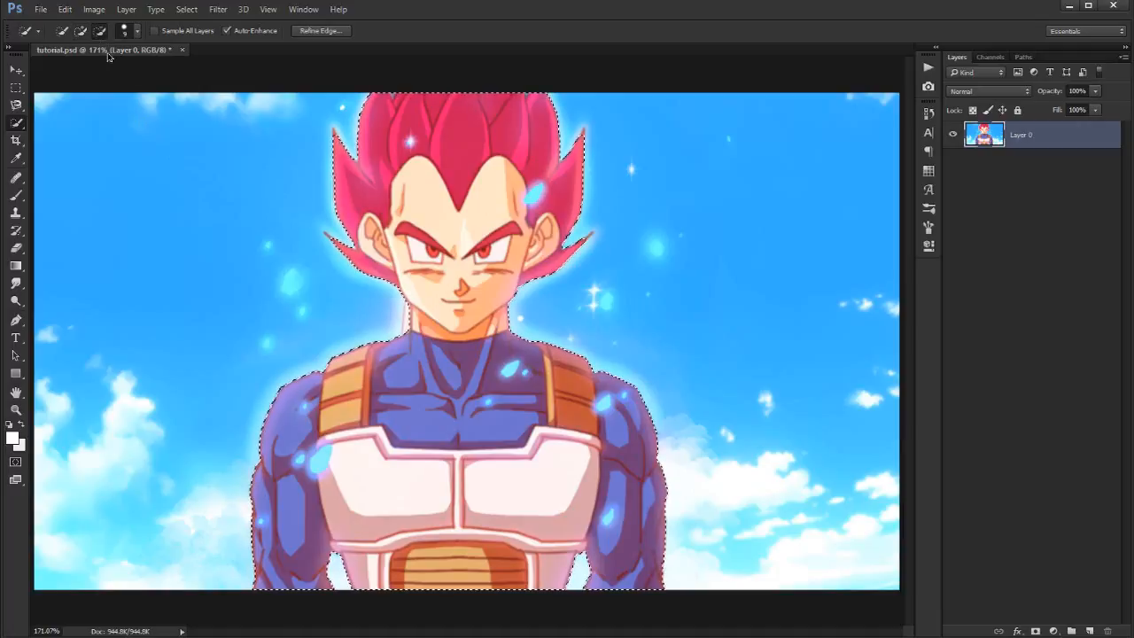
Add a layer mask to Layer 0 from the selection and inspect the cutout edges around the head and body
left_click(1035, 631)
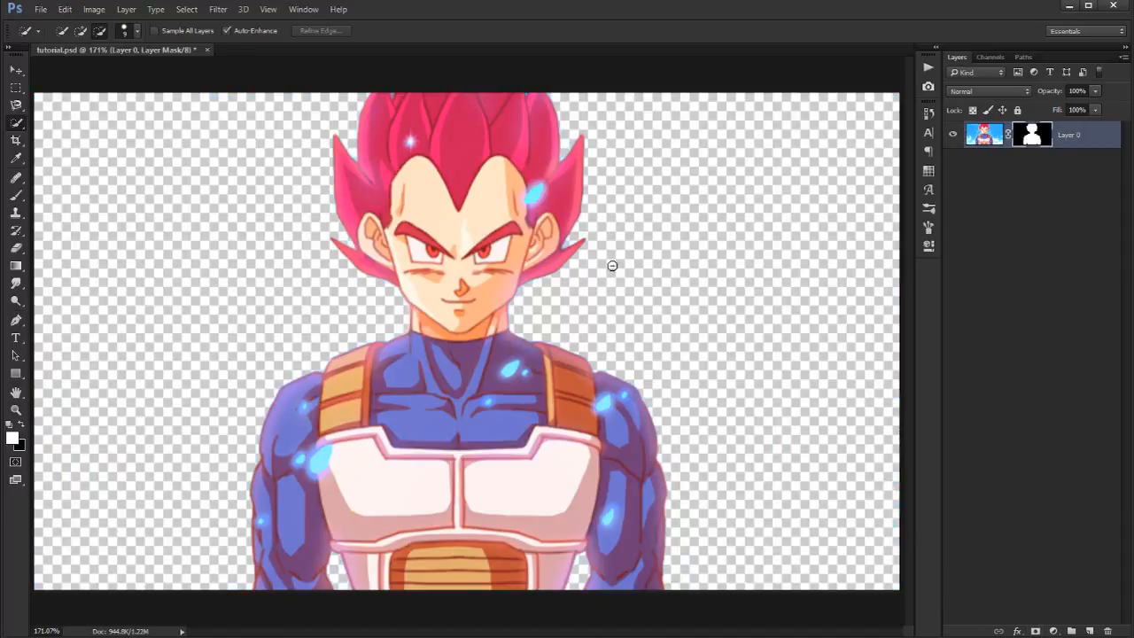
key("z")
left_click_drag(461, 279, 469, 278)
key("space")
left_click_drag(470, 239, 468, 307)
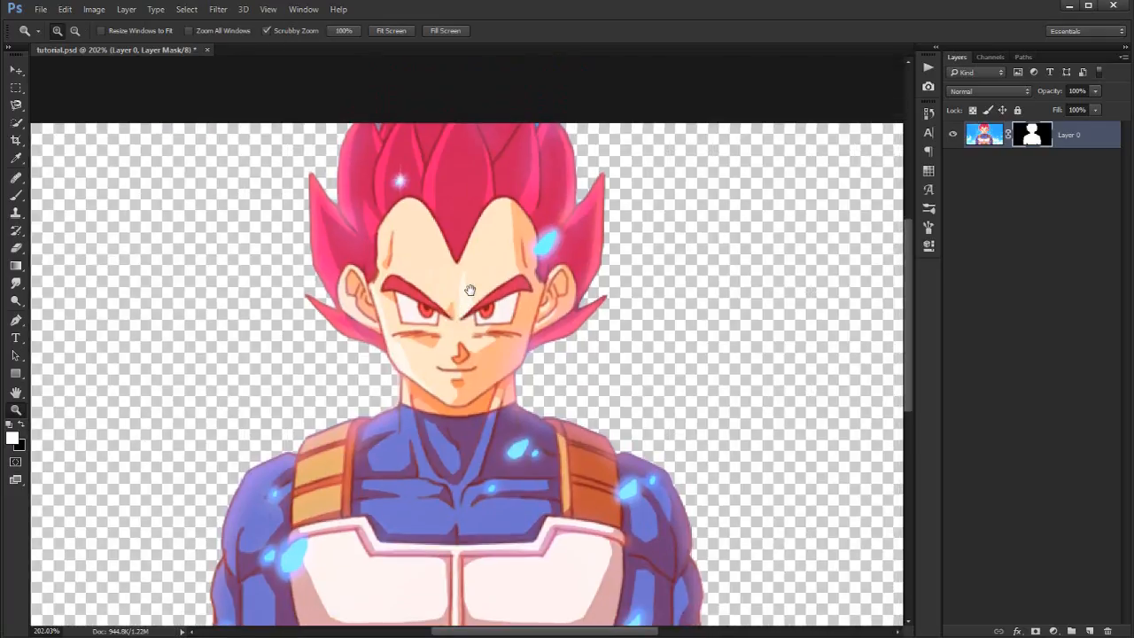
left_click_drag(441, 386, 385, 228)
left_click_drag(494, 332, 517, 382)
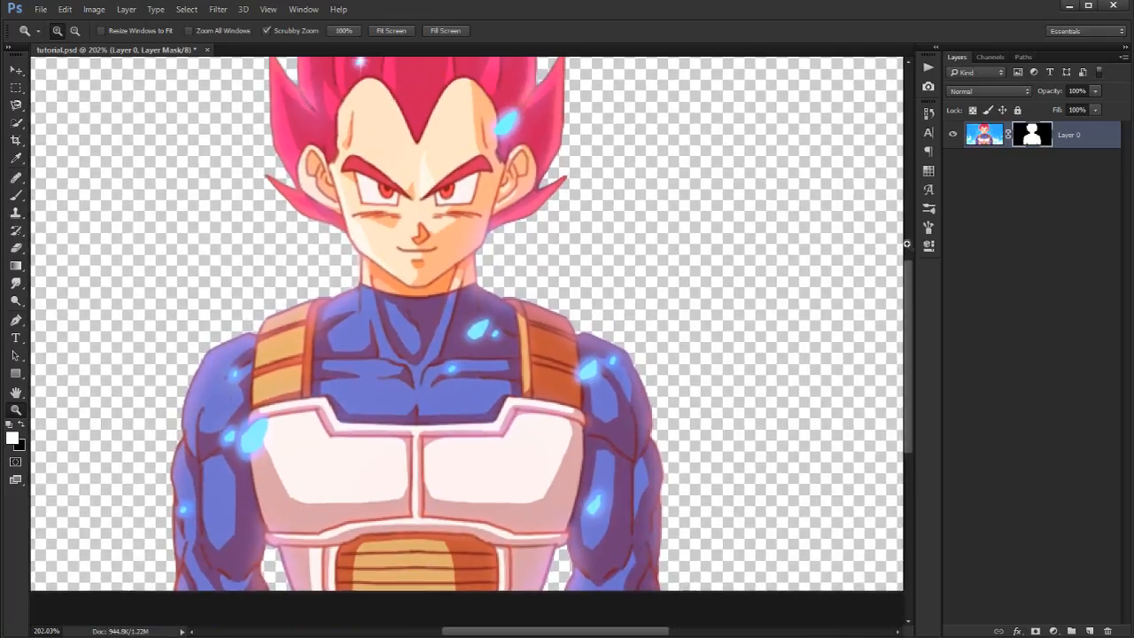
left_click_drag(617, 207, 647, 340)
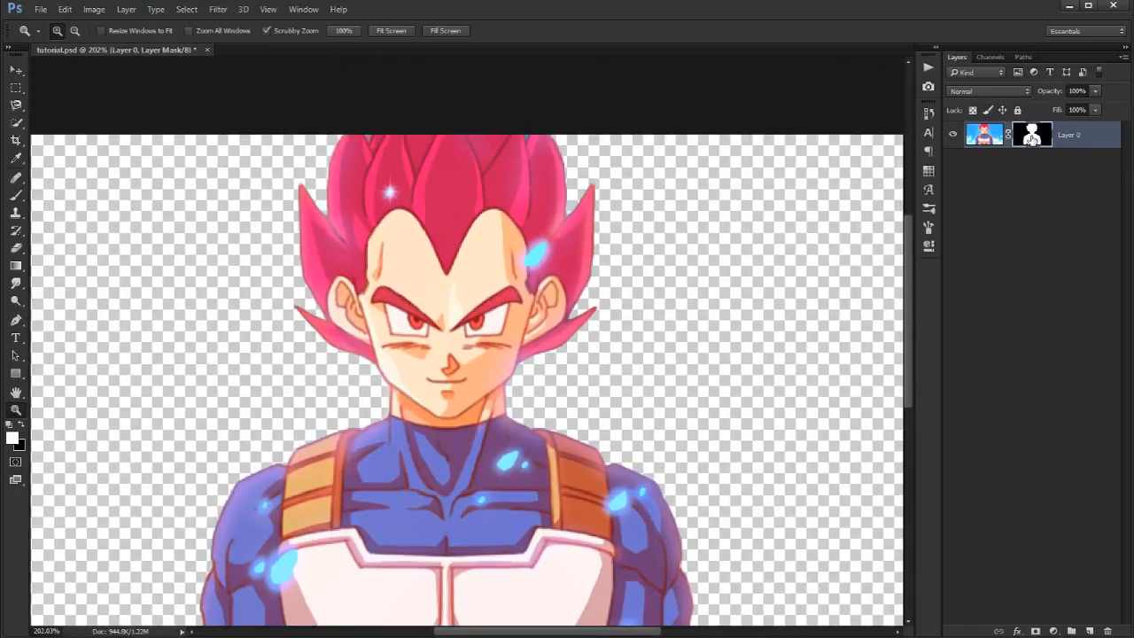
Disable and re-enable the layer mask on Layer 0 to compare the original image with the cutout
right_click(1032, 138)
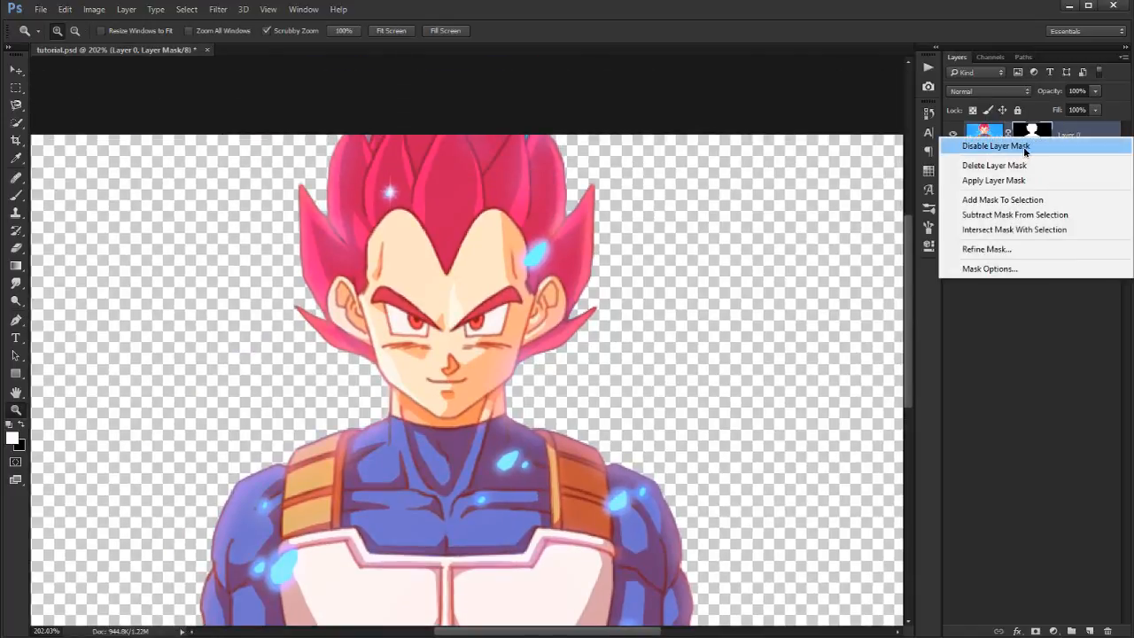
left_click(996, 145)
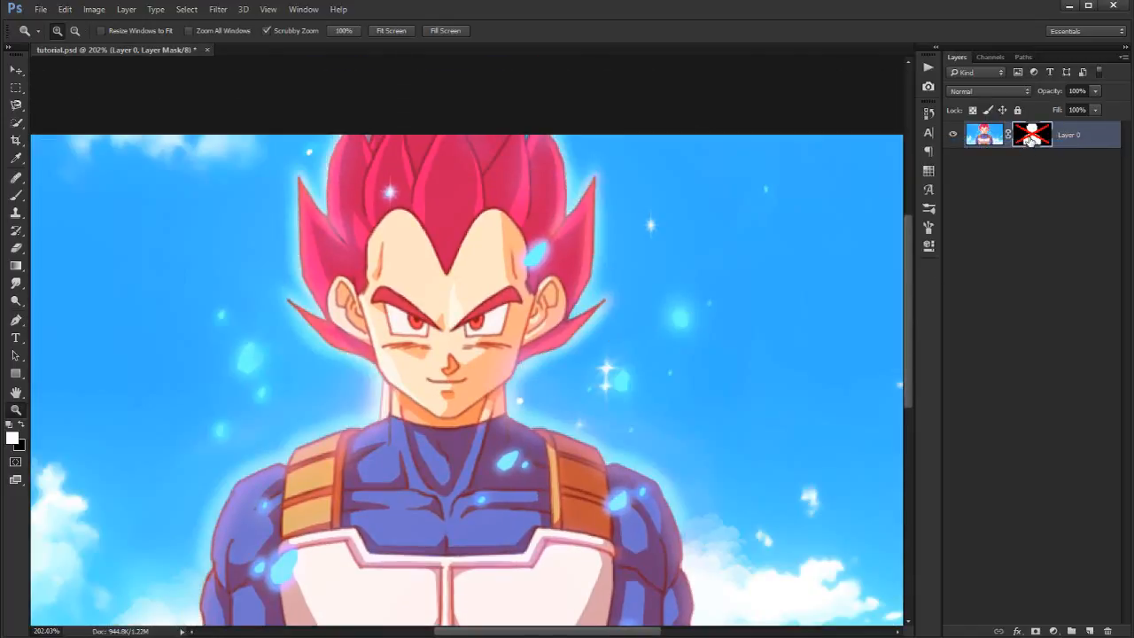
right_click(1031, 140)
left_click(1030, 145)
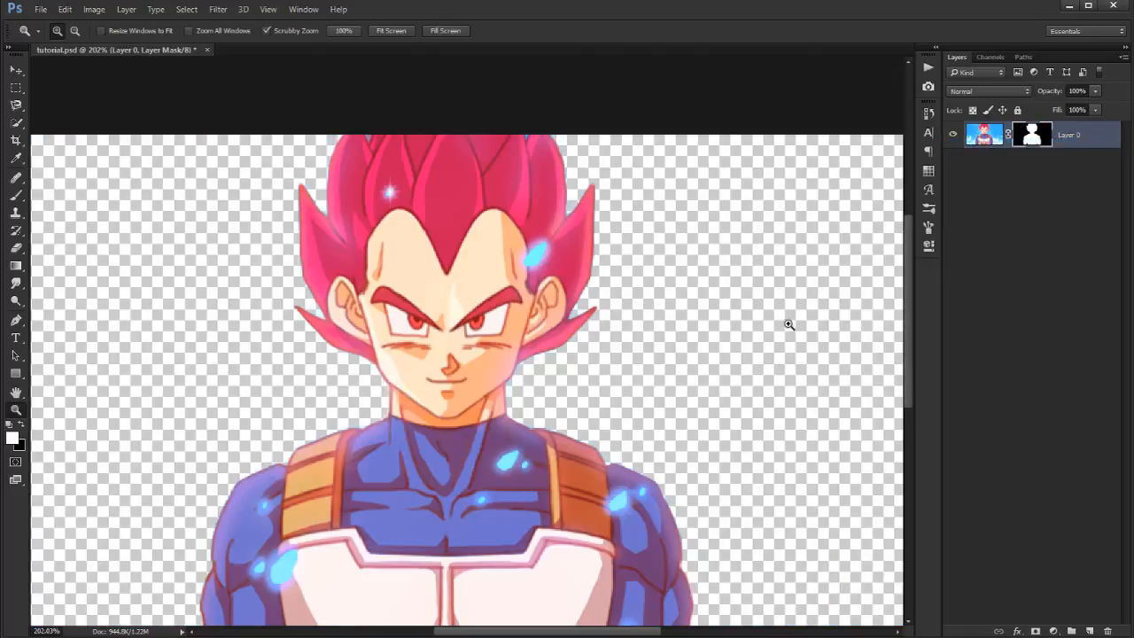
right_click(1034, 135)
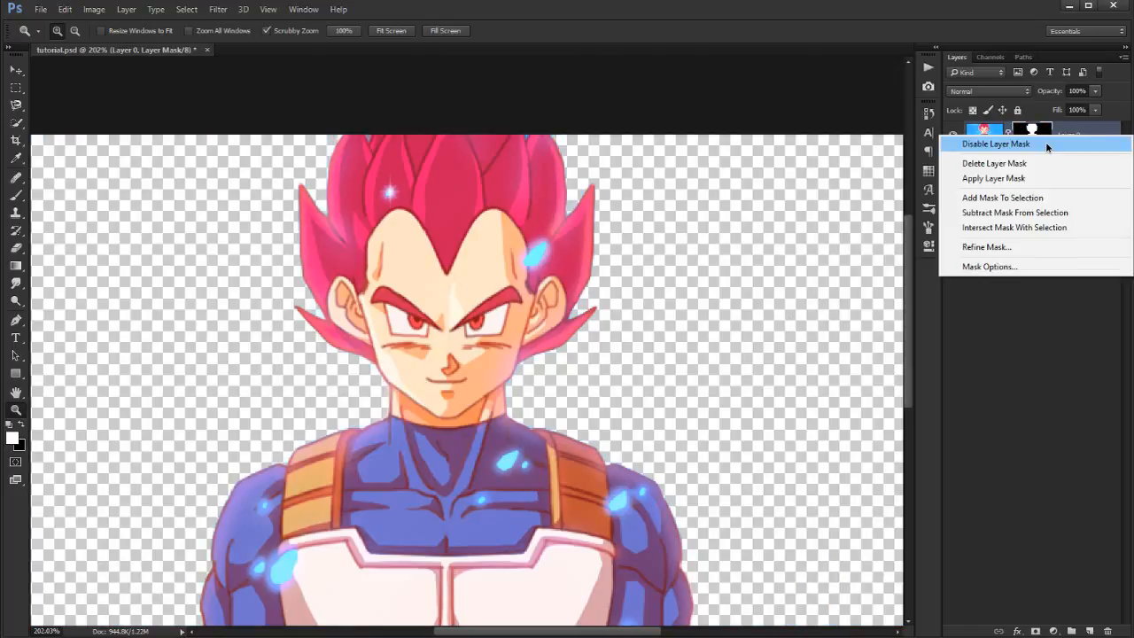
left_click(1033, 145)
left_click(1034, 135, "shift")
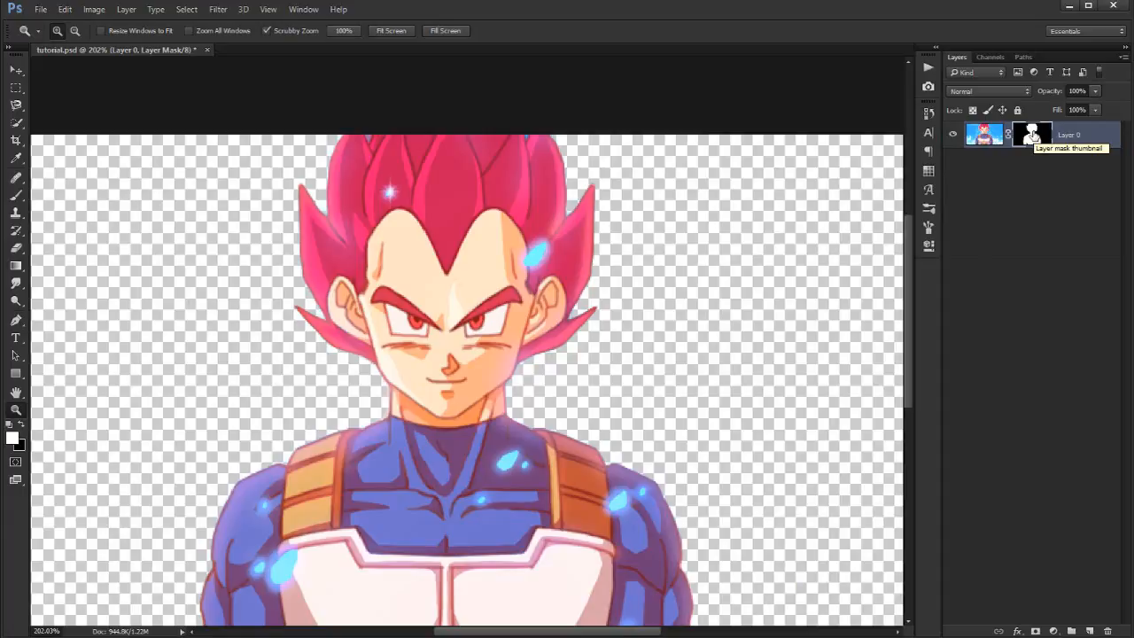
Delete the layer mask from Layer 0
key("ctrl+0")
right_click(1033, 146)
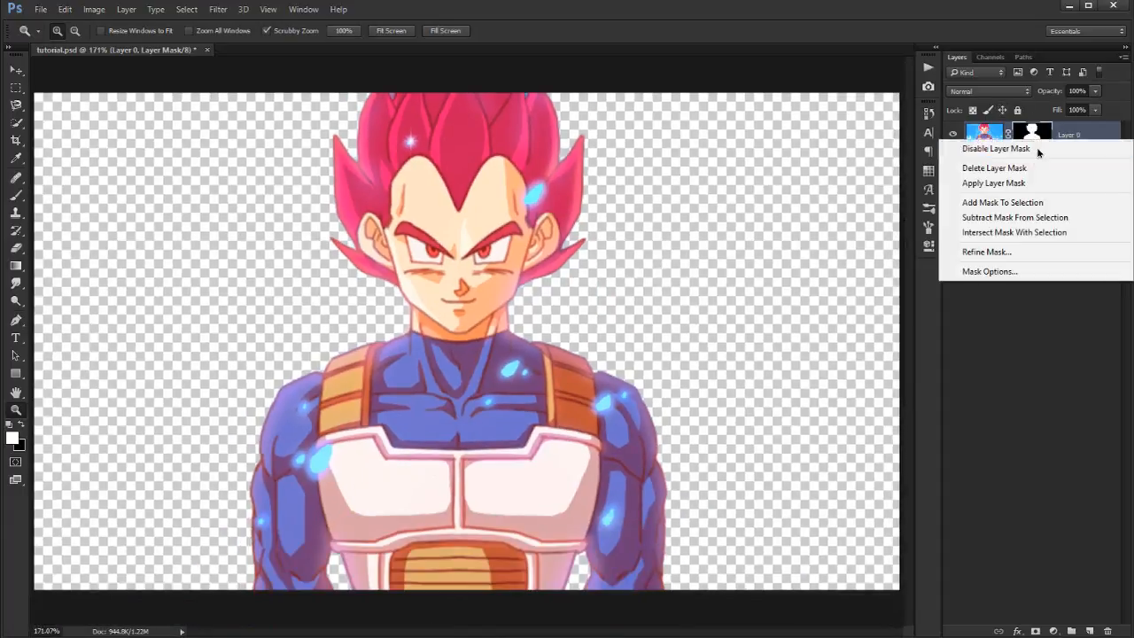
left_click(1031, 173)
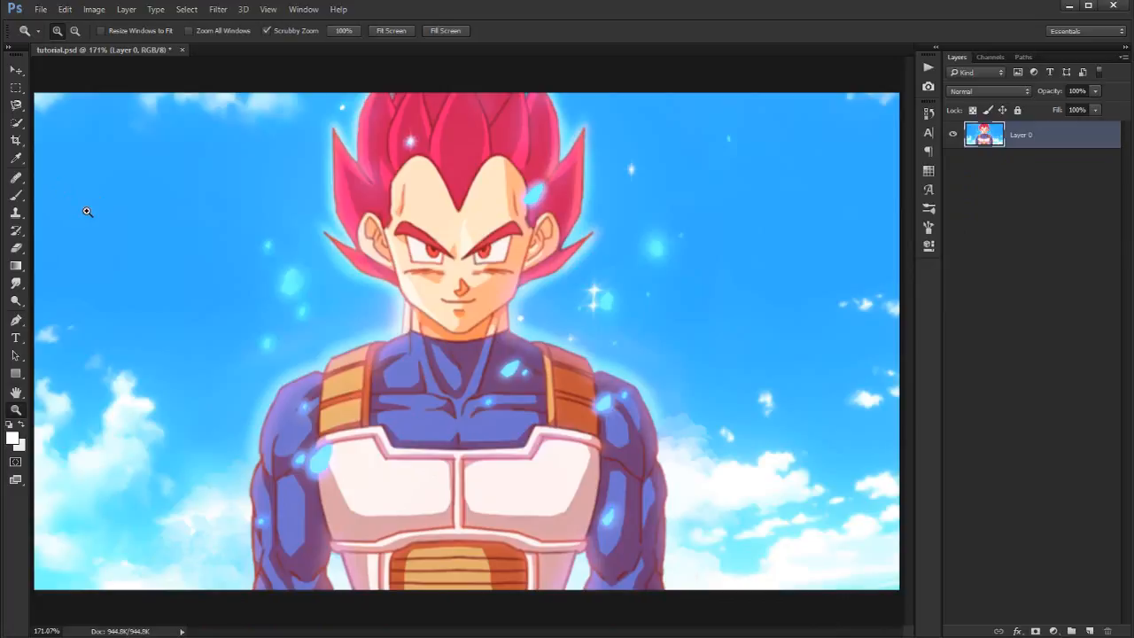
Outline the character with the Magnetic Lasso at 10% contrast and add a layer mask from the selection
left_click(15, 107)
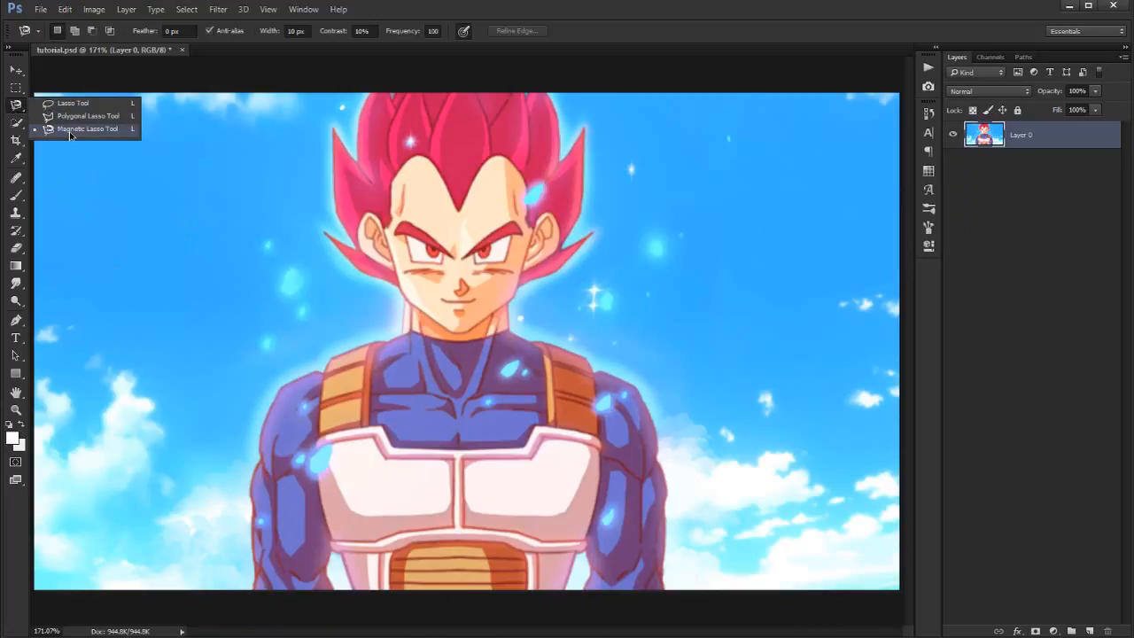
left_click(69, 131)
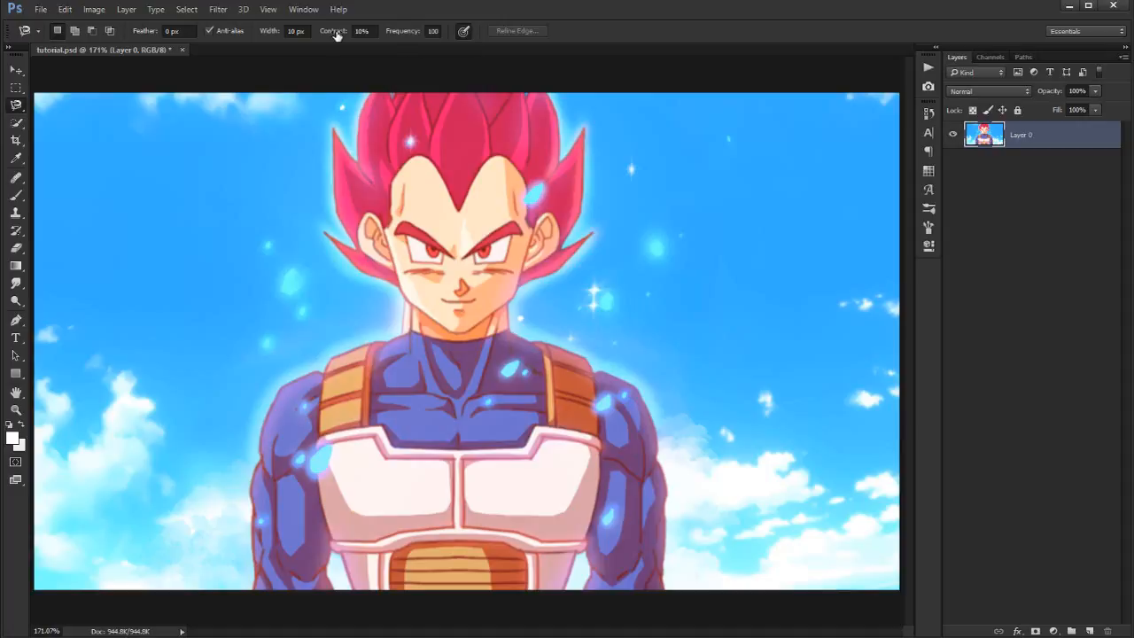
left_click_drag(337, 35, 340, 36)
key("Return")
left_click(339, 36)
type("10")
key("Return")
left_click(376, 93)
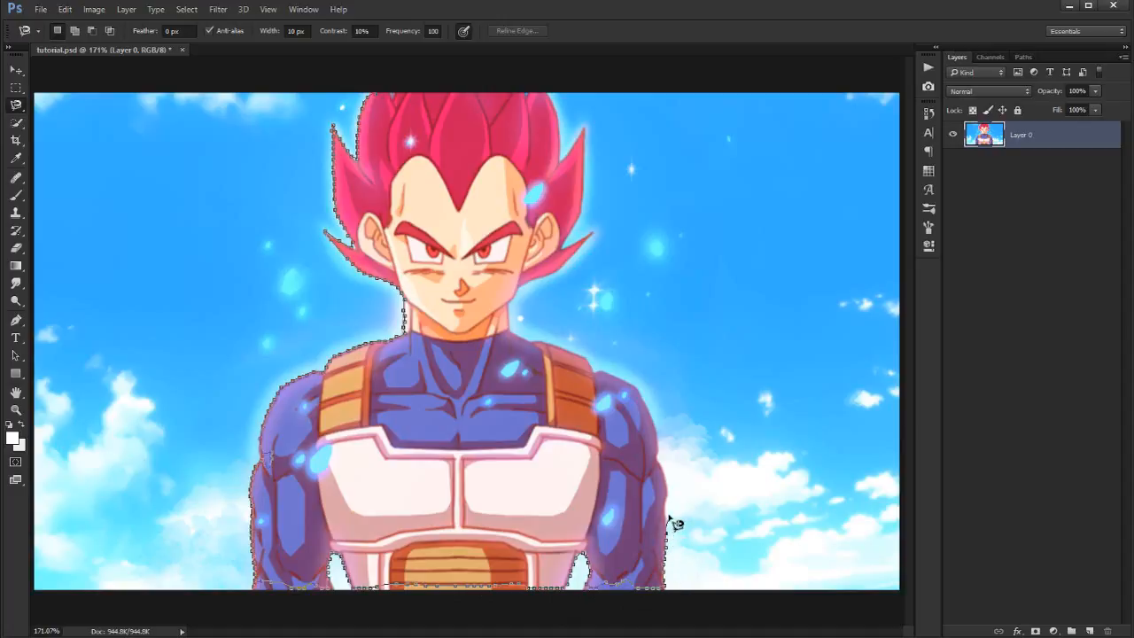
mouse_move(666, 468)
left_mouse_down()
mouse_move(633, 384)
mouse_move(512, 328)
mouse_move(518, 293)
mouse_move(597, 241)
mouse_move(558, 249)
mouse_move(580, 229)
mouse_move(585, 129)
mouse_move(562, 159)
mouse_move(542, 89)
left_mouse_up()
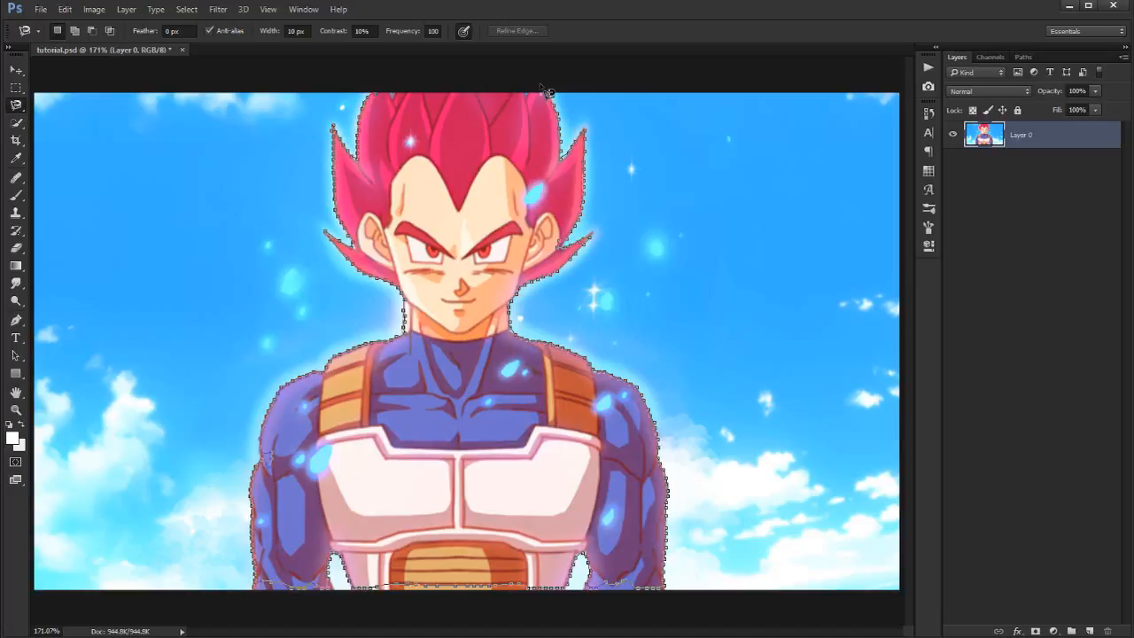
left_click(547, 92)
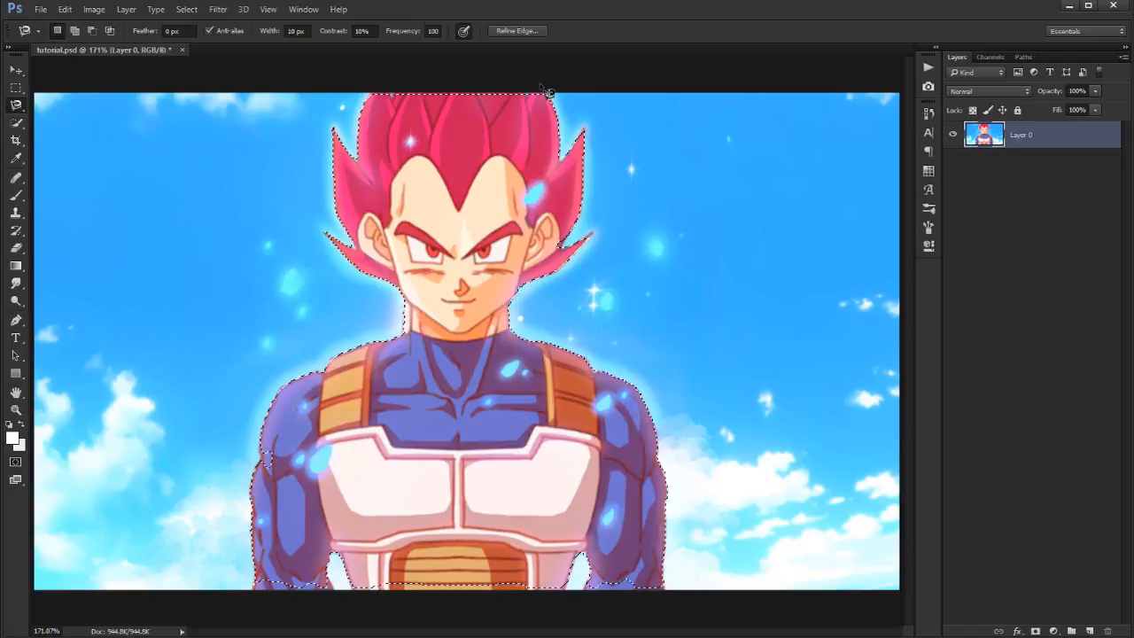
left_click(1035, 631)
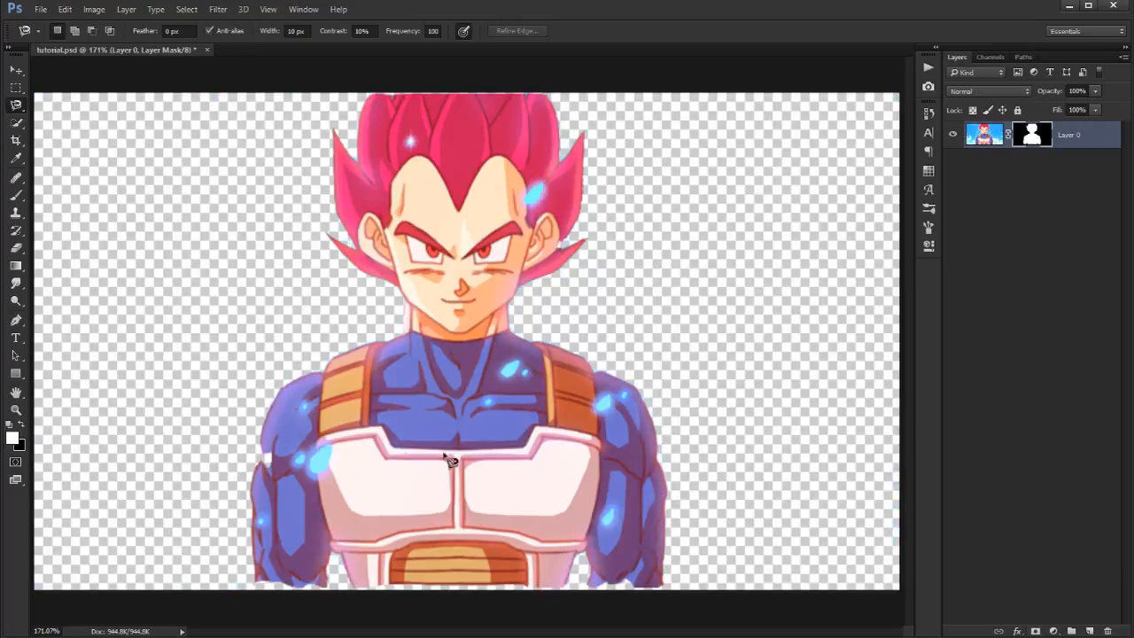
Restore the missing notch in the character's upper arm by painting white (ffffff) on the mask with a 10 px brush
key("z")
left_click_drag(267, 450, 307, 456)
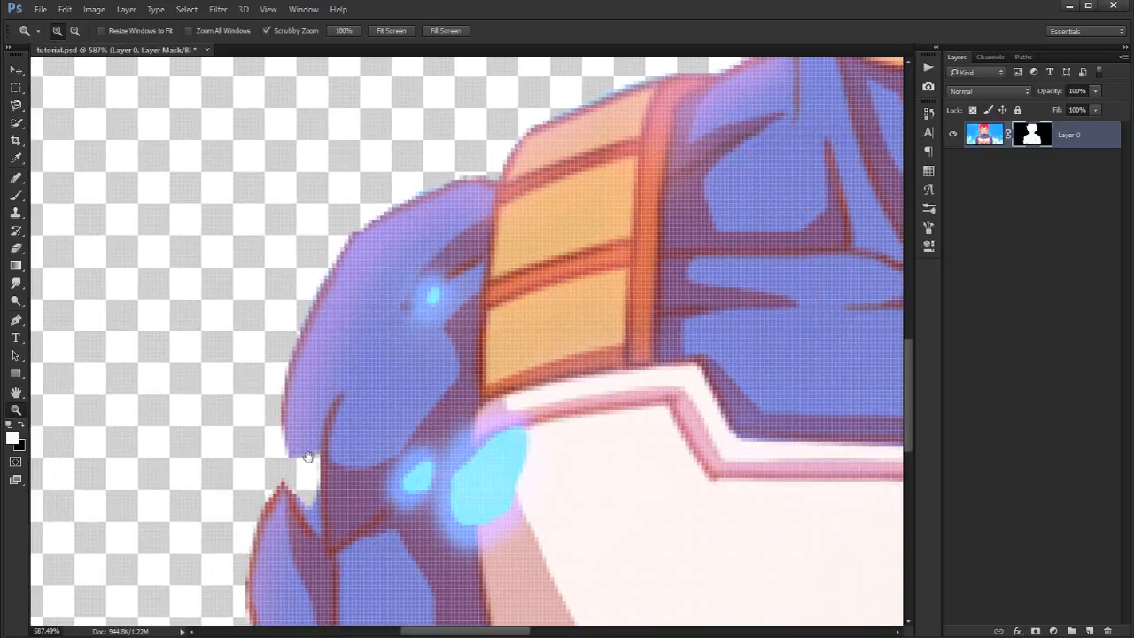
left_click(12, 438)
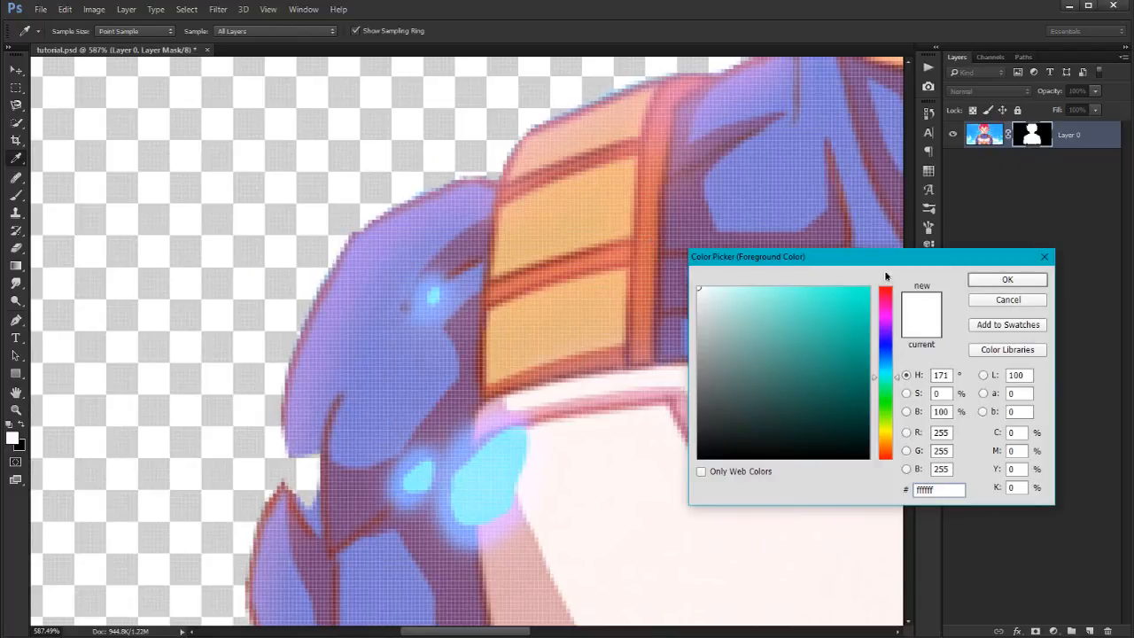
left_click_drag(957, 493, 883, 488)
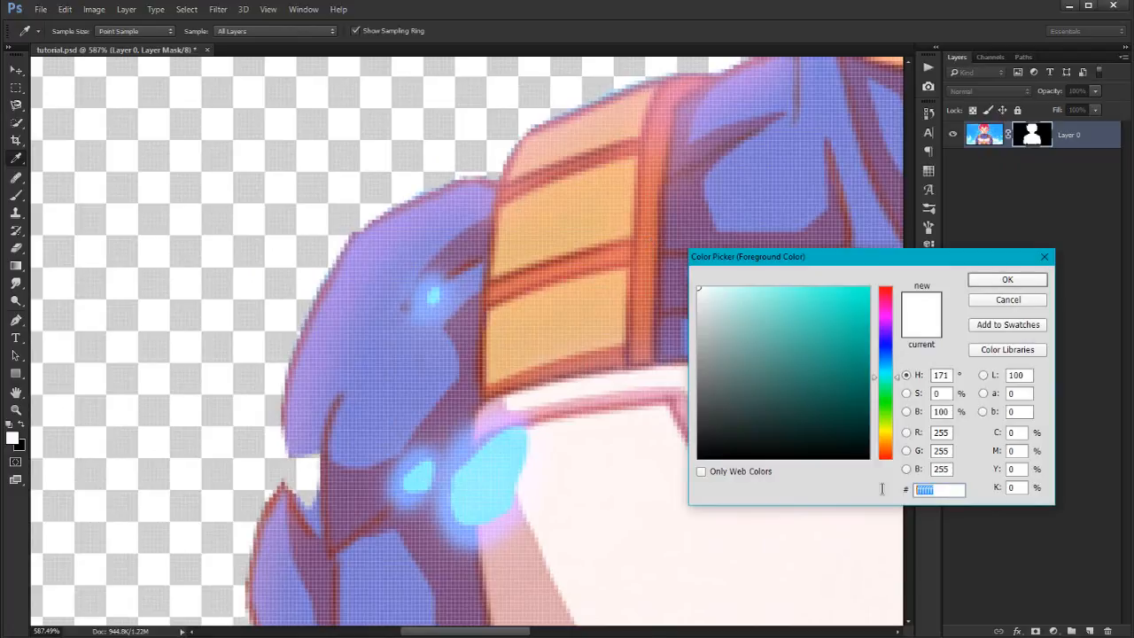
left_click(992, 281)
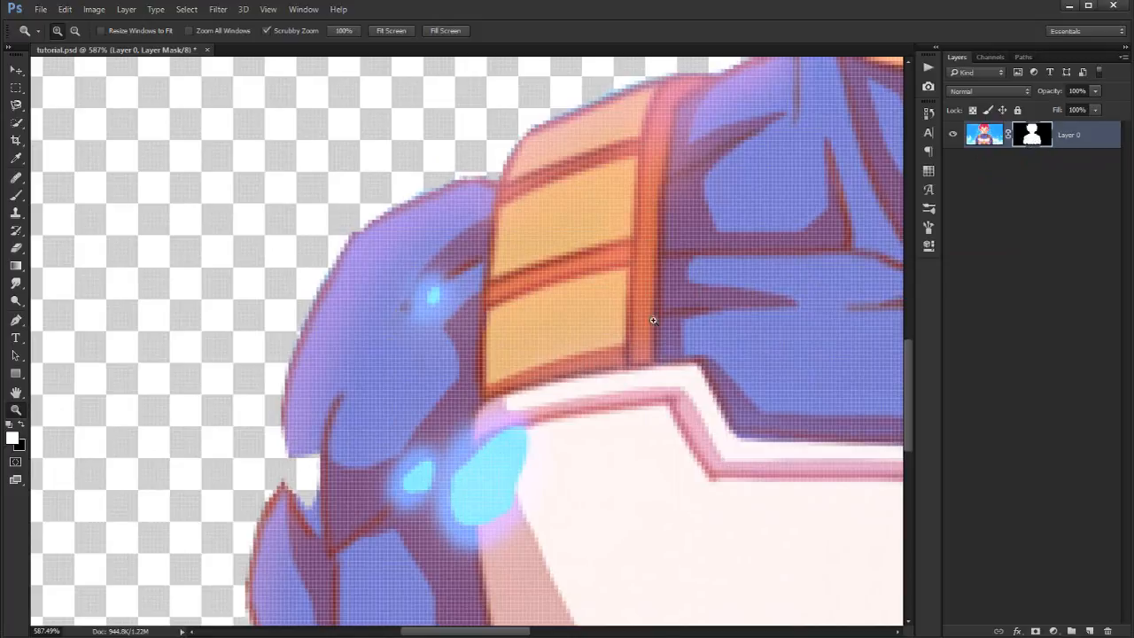
key("b")
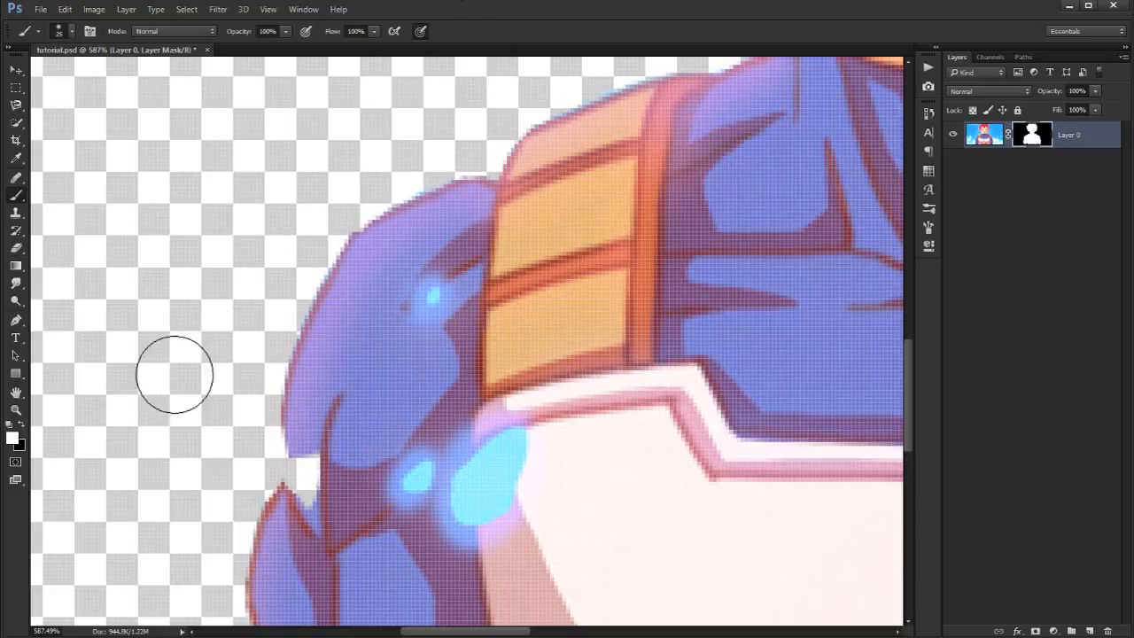
key("bracketleft")
key("bracketleft")
key("bracketleft")
mouse_move(327, 469)
left_mouse_down()
mouse_move(321, 497)
mouse_move(303, 481)
mouse_move(302, 430)
left_mouse_up()
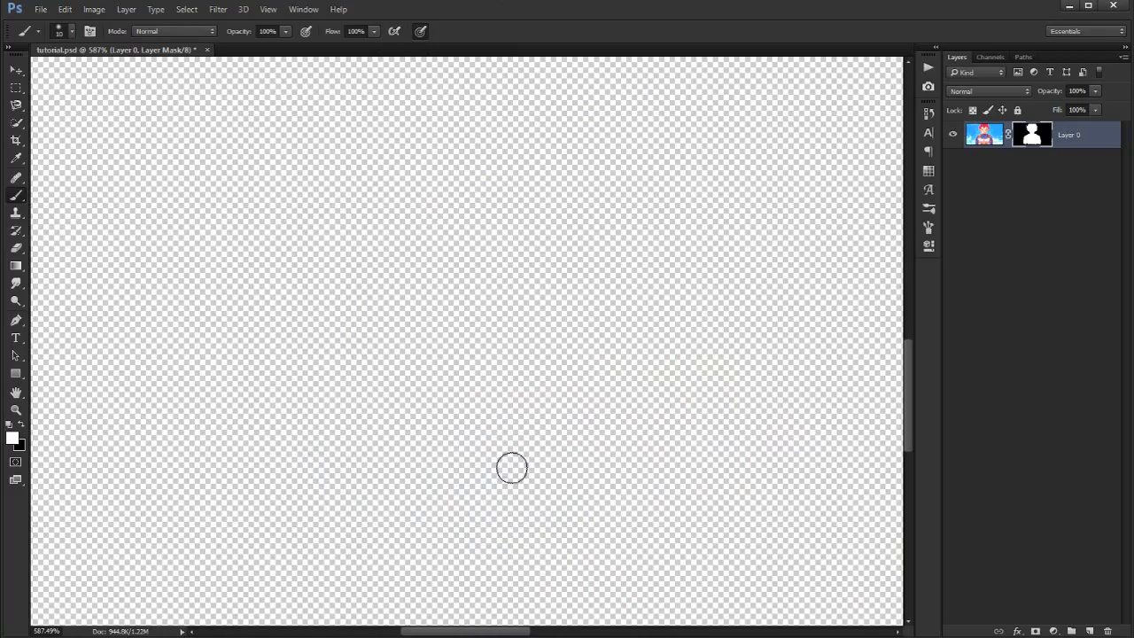
Paint the missing areas along the image's bottom edge back into the mask, across both arms and the torso
left_click_drag(638, 532, 654, 190)
mouse_move(441, 437)
left_mouse_down()
mouse_move(519, 426)
mouse_move(498, 494)
mouse_move(392, 511)
mouse_move(332, 501)
mouse_move(319, 514)
mouse_move(358, 490)
mouse_move(354, 499)
mouse_move(484, 507)
mouse_move(444, 512)
left_mouse_up()
mouse_move(612, 490)
left_mouse_down()
mouse_move(363, 493)
mouse_move(540, 515)
mouse_move(570, 506)
mouse_move(524, 506)
mouse_move(763, 502)
mouse_move(491, 519)
mouse_move(714, 530)
mouse_move(507, 563)
left_mouse_up()
left_click_drag(633, 537, 587, 564)
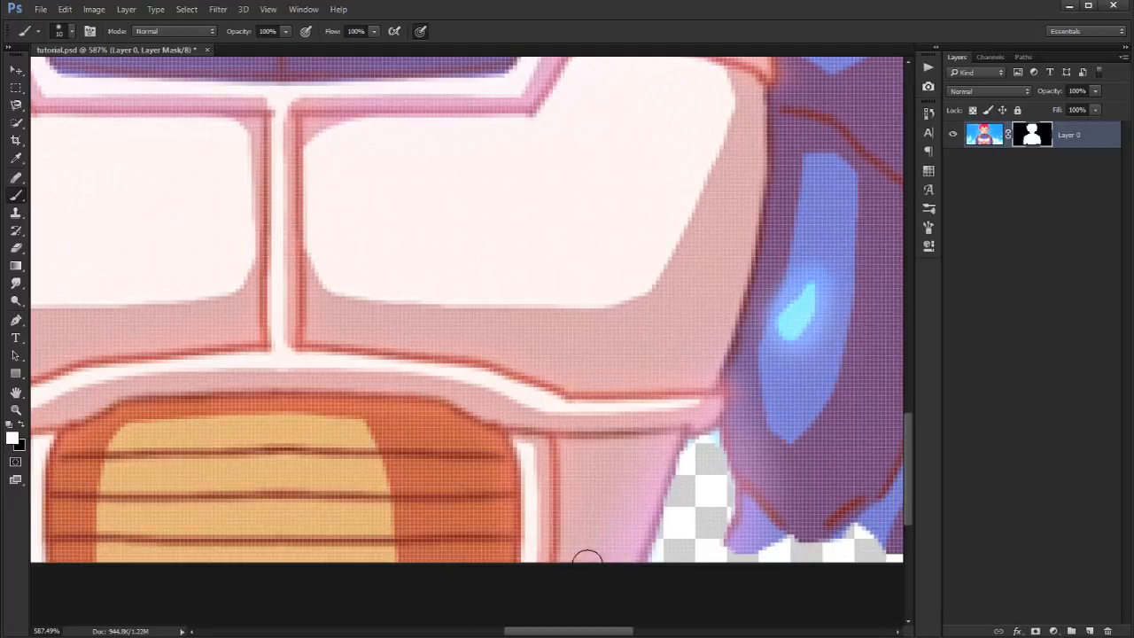
mouse_move(771, 514)
left_mouse_down()
mouse_move(734, 560)
mouse_move(781, 528)
mouse_move(765, 553)
mouse_move(801, 543)
mouse_move(767, 557)
left_mouse_up()
mouse_move(749, 511)
left_mouse_down()
mouse_move(450, 497)
mouse_move(514, 473)
left_mouse_up()
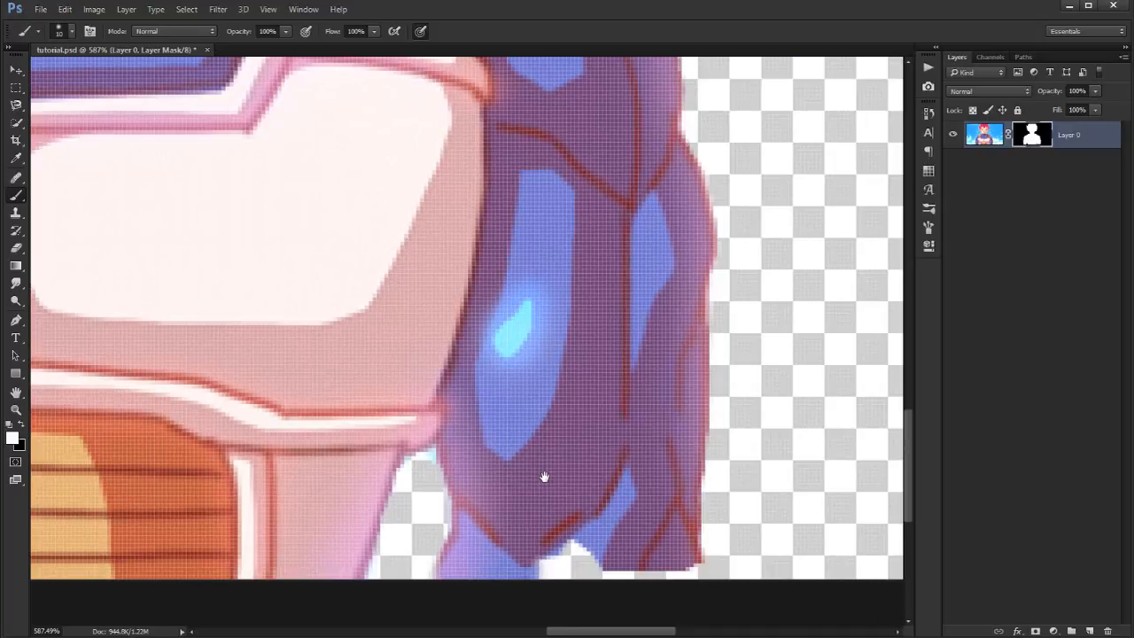
left_click_drag(541, 476, 547, 461)
mouse_move(586, 530)
left_mouse_down()
mouse_move(565, 556)
mouse_move(632, 564)
mouse_move(645, 557)
mouse_move(626, 540)
mouse_move(679, 534)
mouse_move(703, 553)
left_mouse_up()
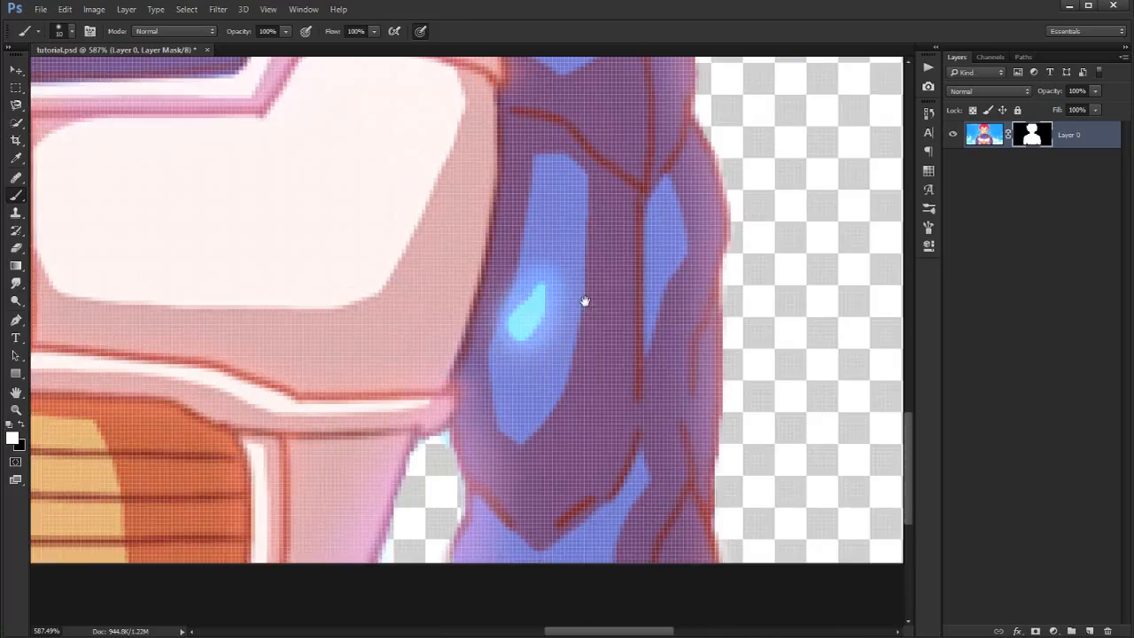
mouse_move(583, 304)
left_mouse_down()
mouse_move(541, 460)
mouse_move(429, 314)
mouse_move(486, 431)
mouse_move(688, 502)
mouse_move(648, 499)
mouse_move(659, 501)
left_mouse_up()
Restore the cut-off top edge of the hair on the mask with a 25 px brush
key("ctrl+0")
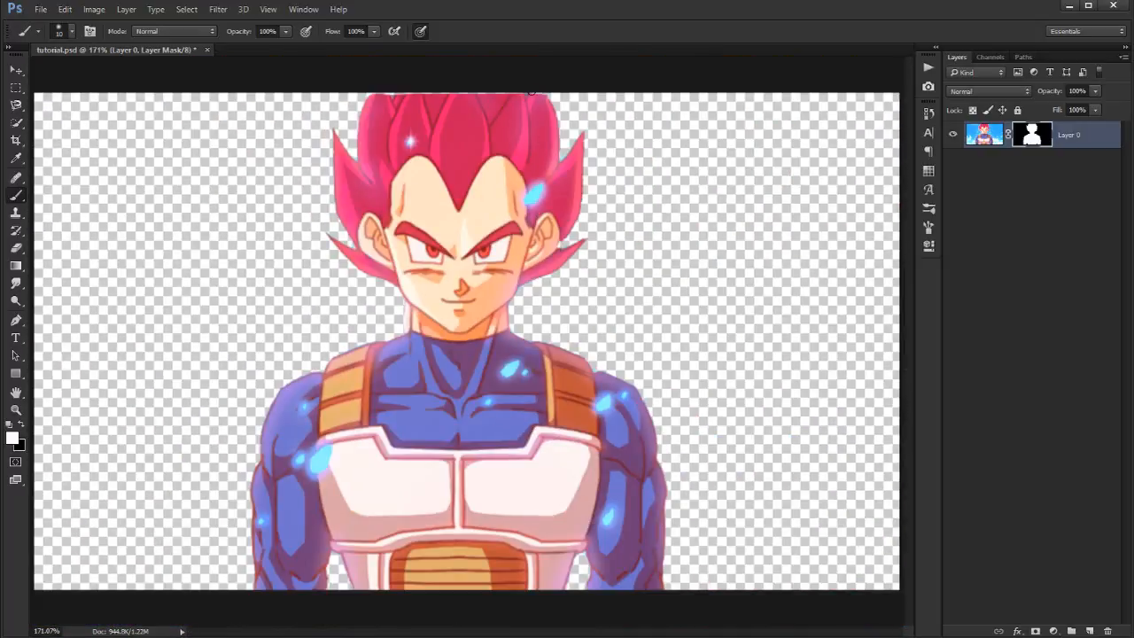
key("bracketright")
key("bracketright")
key("bracketright")
Toggle the retouched layer mask off and on to check the finished cutout against the original
right_click(1039, 145)
left_click(1044, 152)
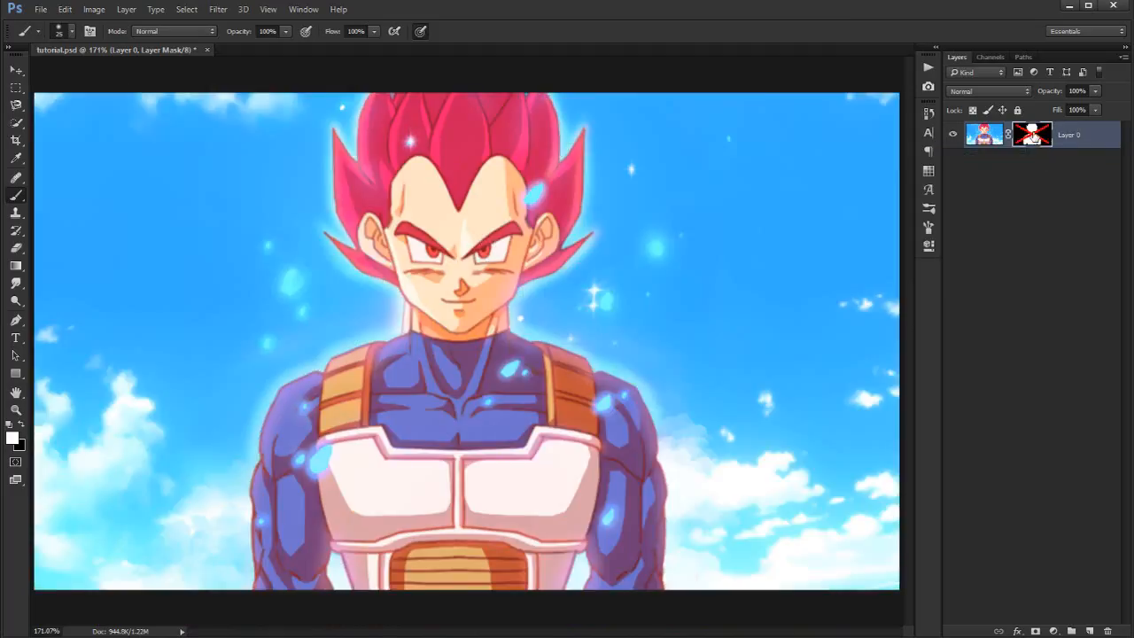
left_click(1033, 136)
right_click(1034, 134)
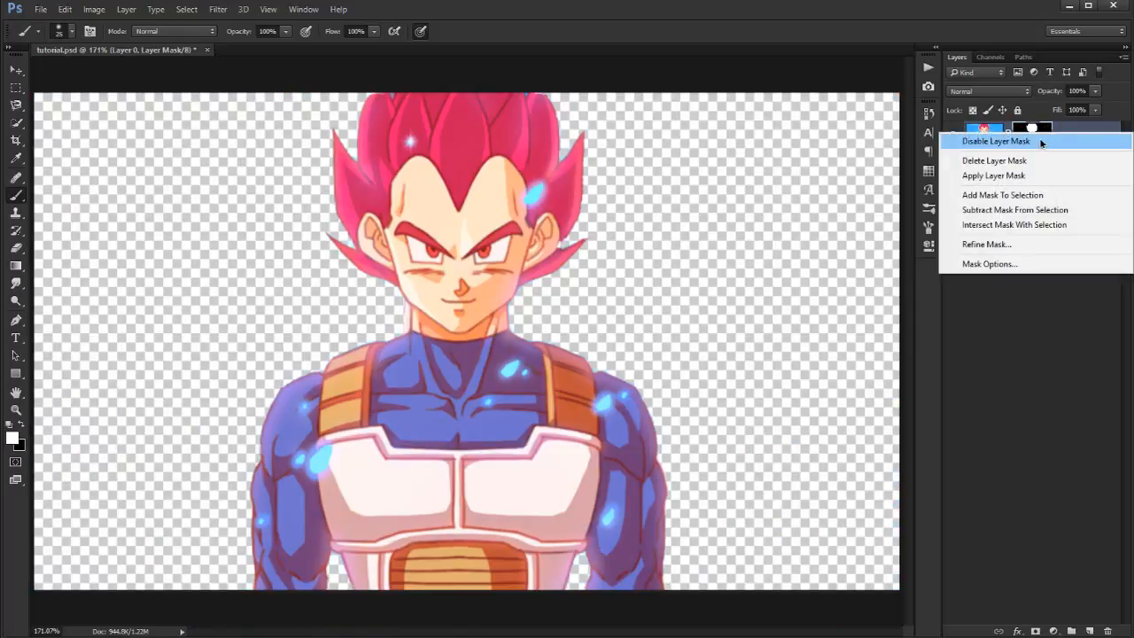
left_click(1042, 144)
left_click(1041, 142)
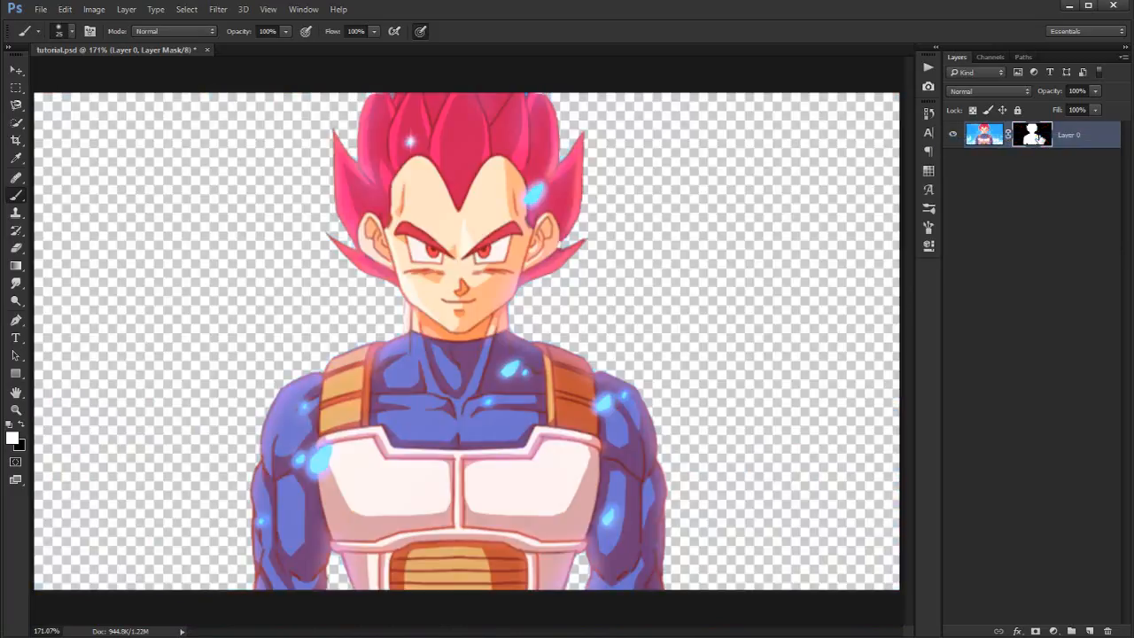